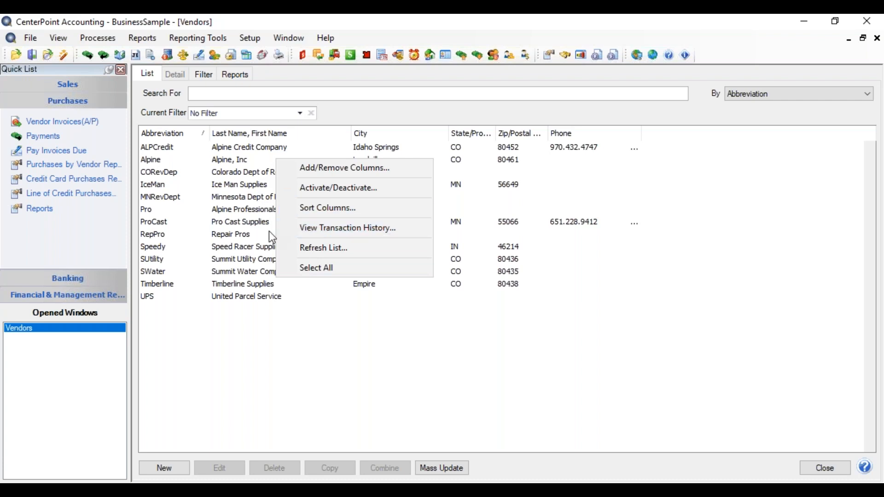
View the transaction history of the Summit Utility Company vendor, and close the search results.
{"action": "left_click", "coordinate": [244, 260]}
{"action": "right_click", "coordinate": [249, 262]}
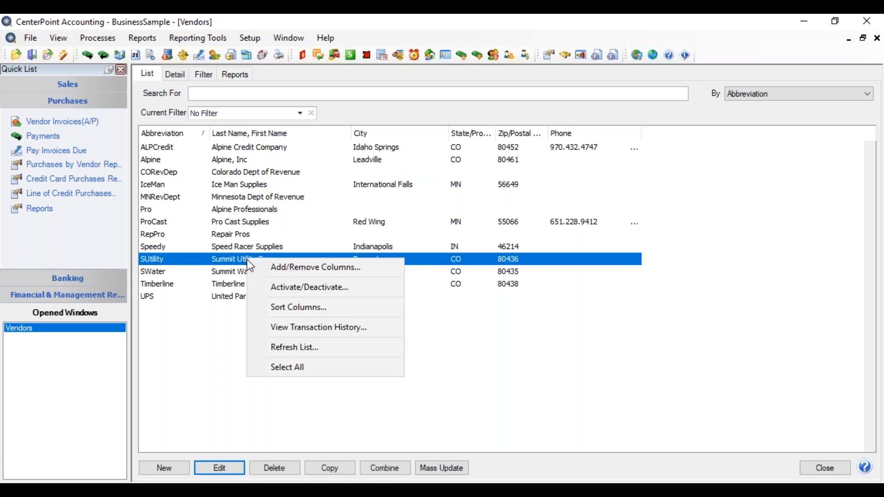
{"action": "left_click", "coordinate": [294, 332]}
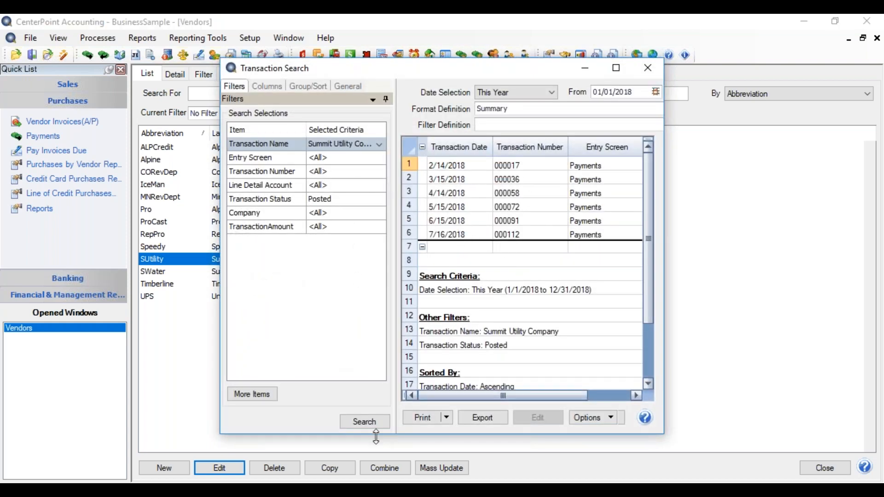
{"action": "left_click", "coordinate": [646, 69]}
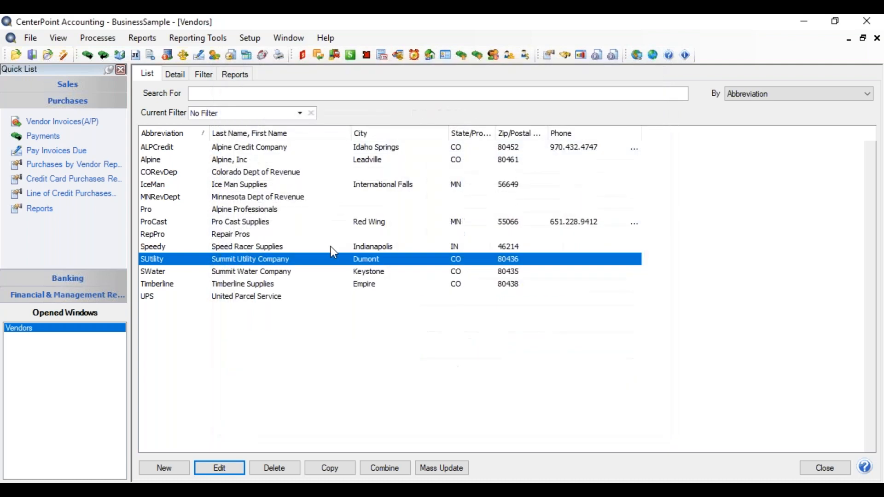
{"action": "right_click", "coordinate": [331, 247]}
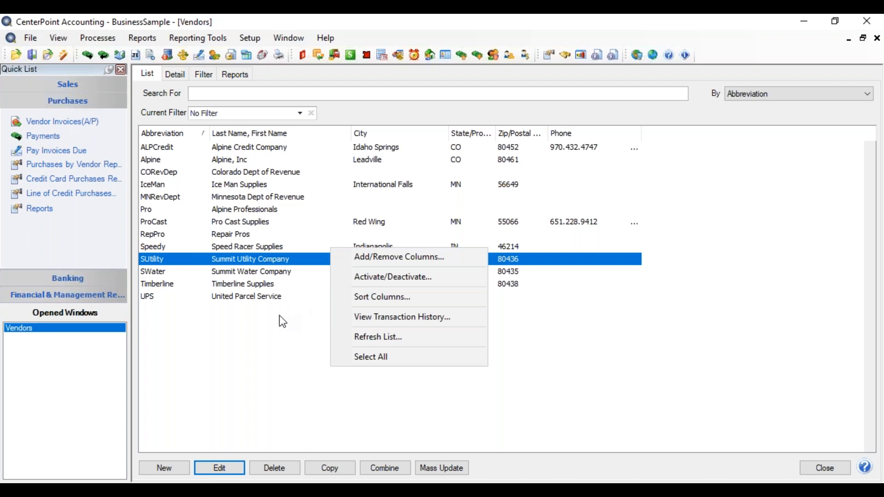
In Payments, set Alpine Sports as the default company and update the default setting for the Cash in Bank - Checking account.
{"action": "left_click", "coordinate": [47, 137]}
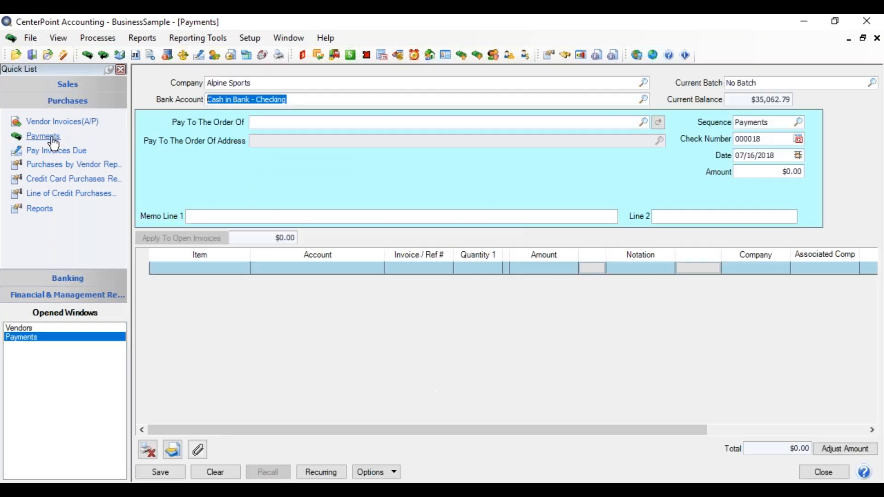
{"action": "left_click", "coordinate": [261, 81]}
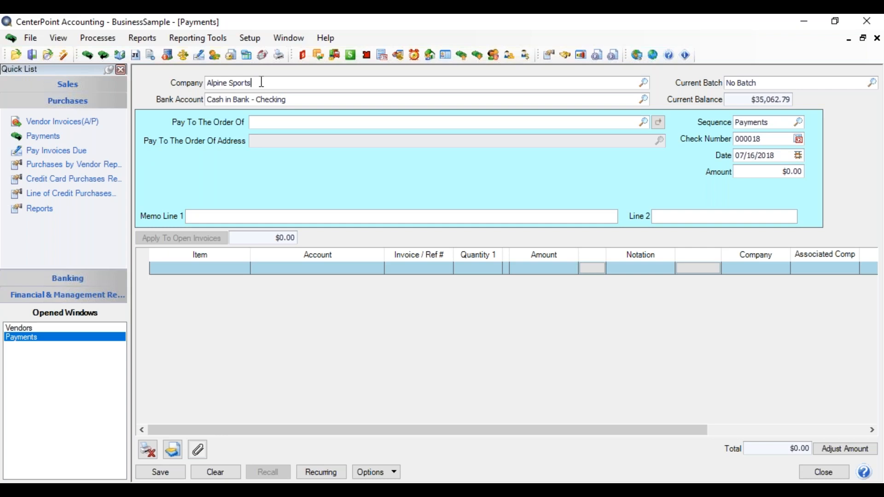
{"action": "right_click", "coordinate": [261, 82]}
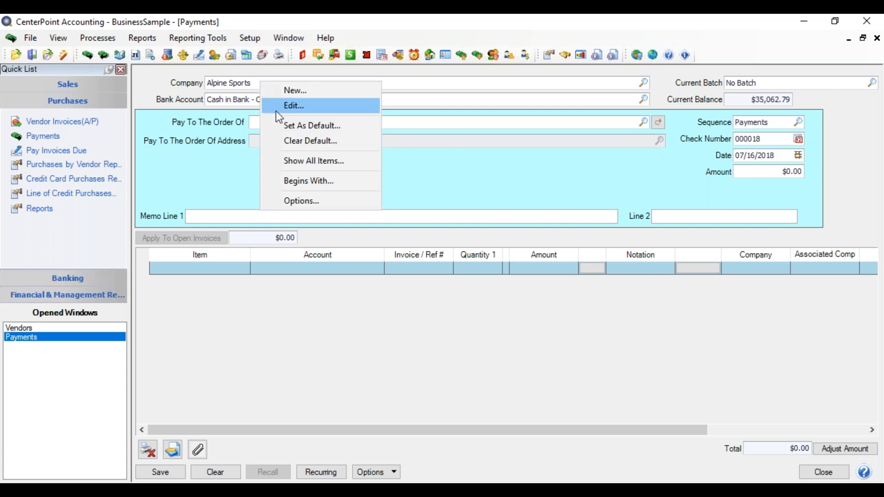
{"action": "left_click", "coordinate": [286, 124]}
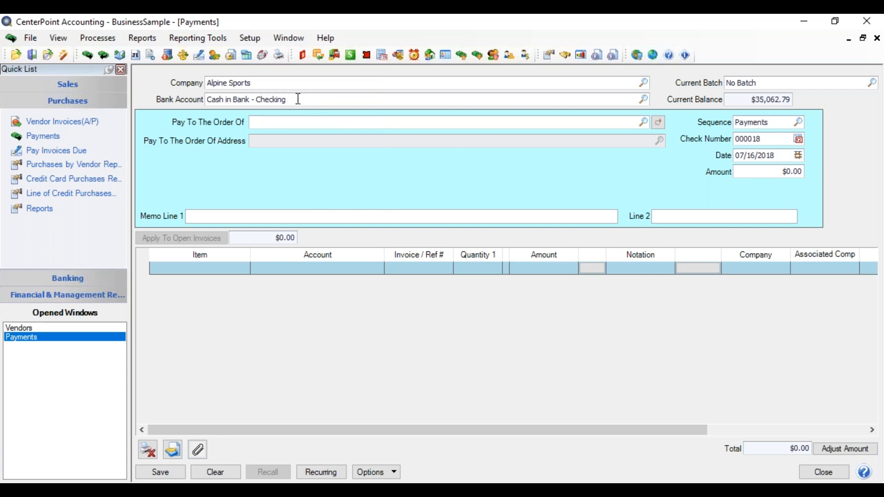
{"action": "right_click", "coordinate": [297, 99]}
{"action": "left_click", "coordinate": [322, 156]}
Look over the form for adding a new payee name from the payment, and cancel it.
{"action": "left_click", "coordinate": [304, 121]}
{"action": "right_click", "coordinate": [304, 124]}
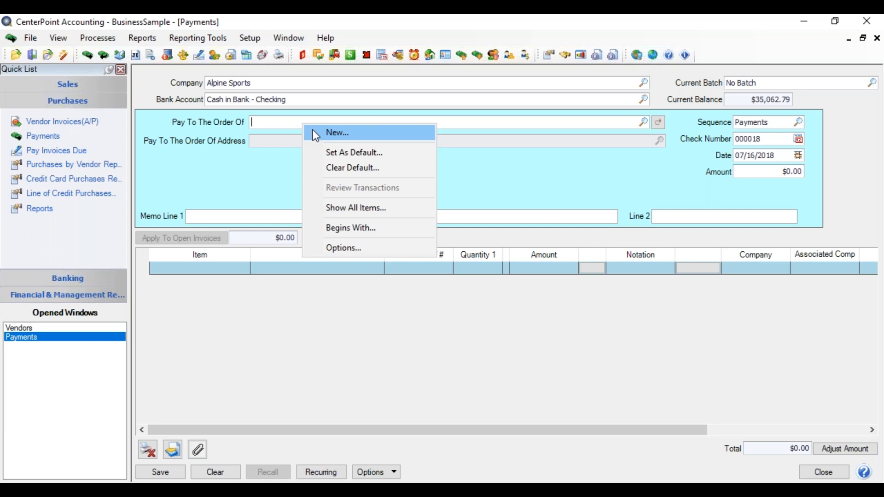
{"action": "left_click", "coordinate": [314, 132]}
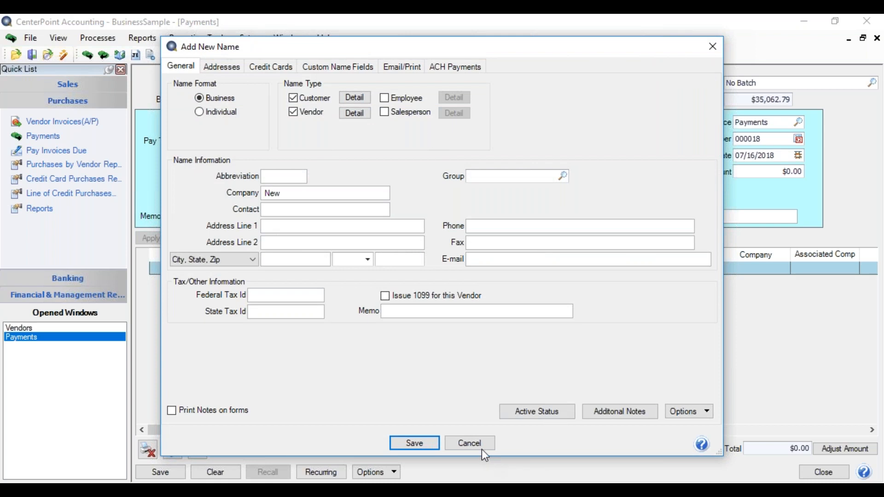
{"action": "left_click", "coordinate": [480, 440]}
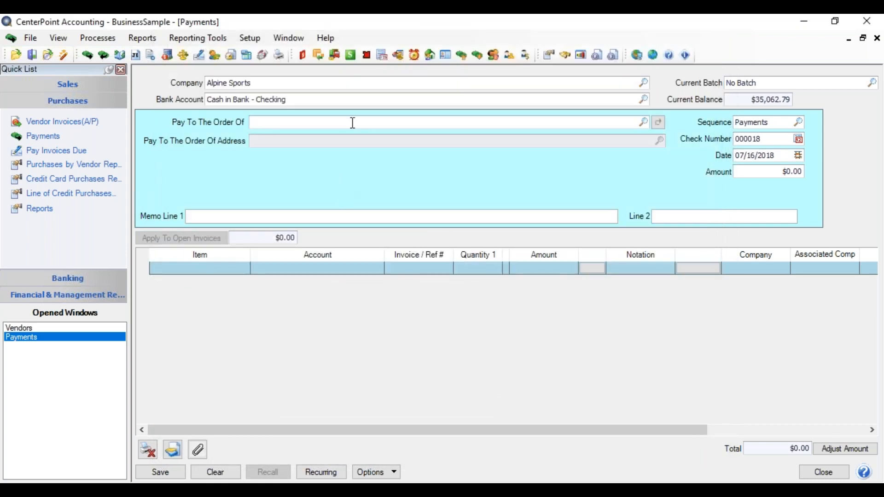
Look up "sum" as the payee and select Summit Utility Company for the payment.
{"action": "right_click", "coordinate": [352, 123]}
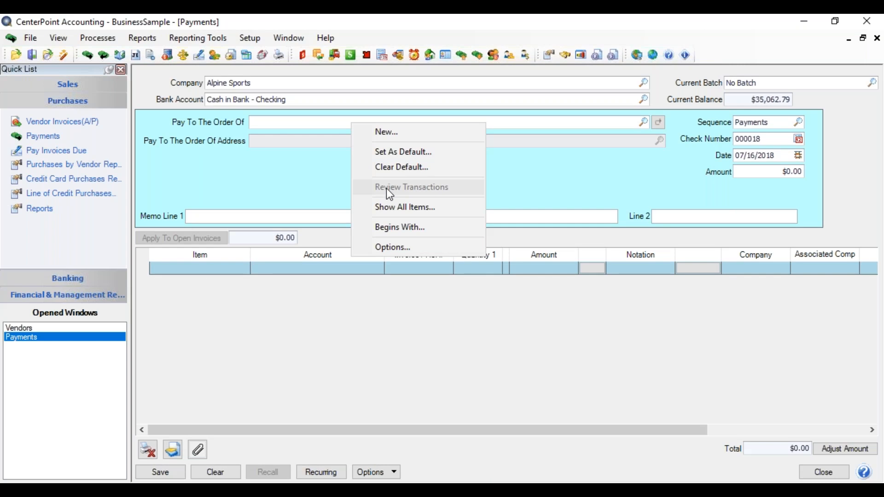
{"action": "left_click", "coordinate": [313, 123]}
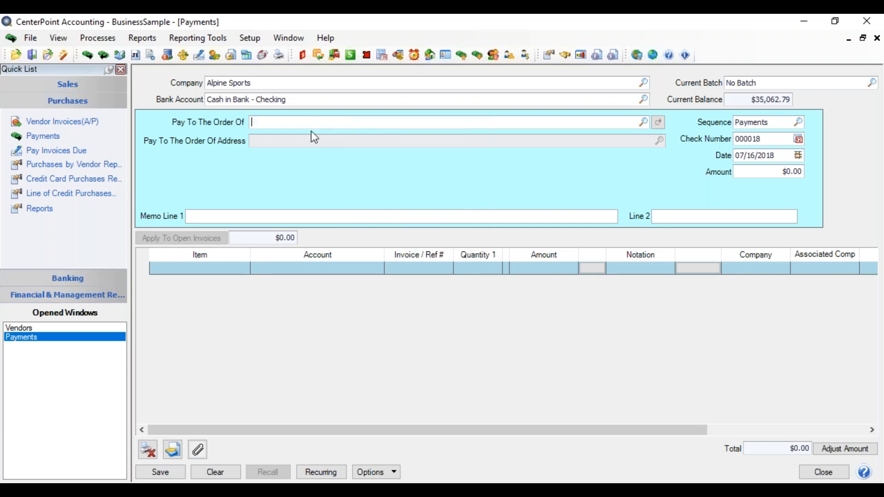
{"action": "type", "text": "sum"}
{"action": "key", "text": "Tab"}
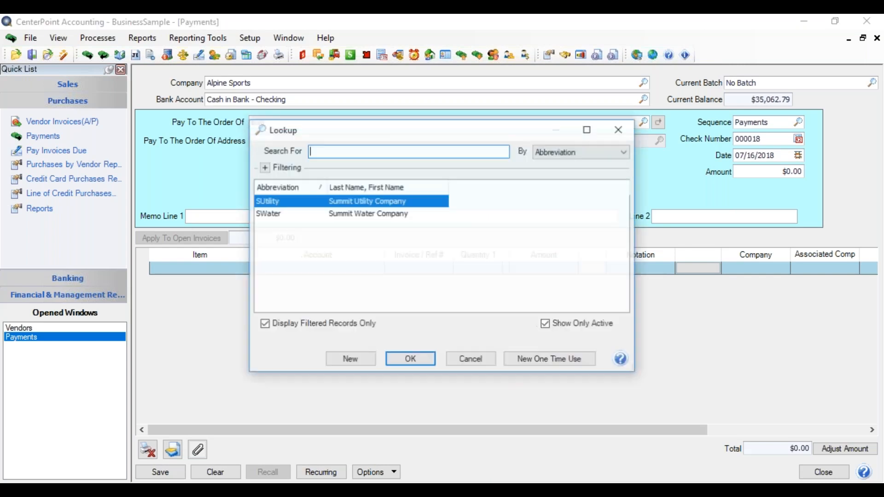
{"action": "double_click", "coordinate": [311, 197]}
Review the payee's past transactions, inspect the payment dated 3/15/2018, and close both windows.
{"action": "left_click", "coordinate": [341, 123]}
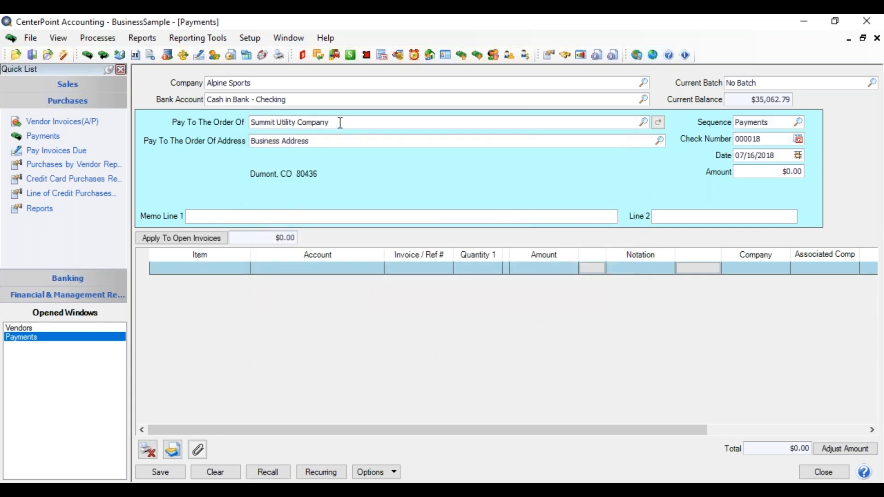
{"action": "right_click", "coordinate": [339, 122]}
{"action": "left_click", "coordinate": [398, 202]}
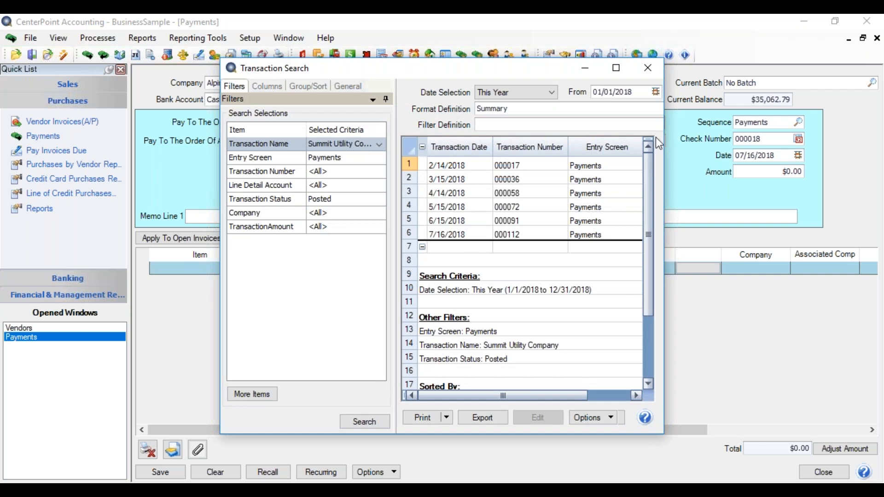
{"action": "left_click", "coordinate": [535, 180]}
{"action": "double_click", "coordinate": [535, 179]}
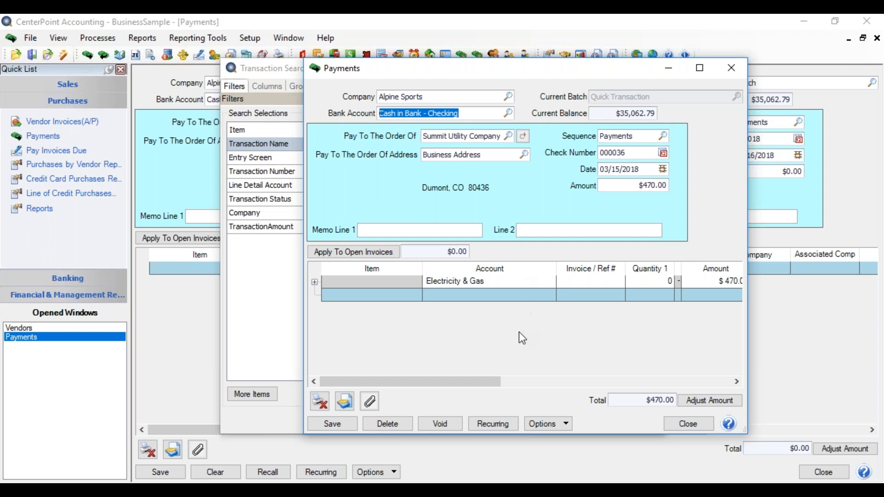
{"action": "left_click", "coordinate": [691, 423]}
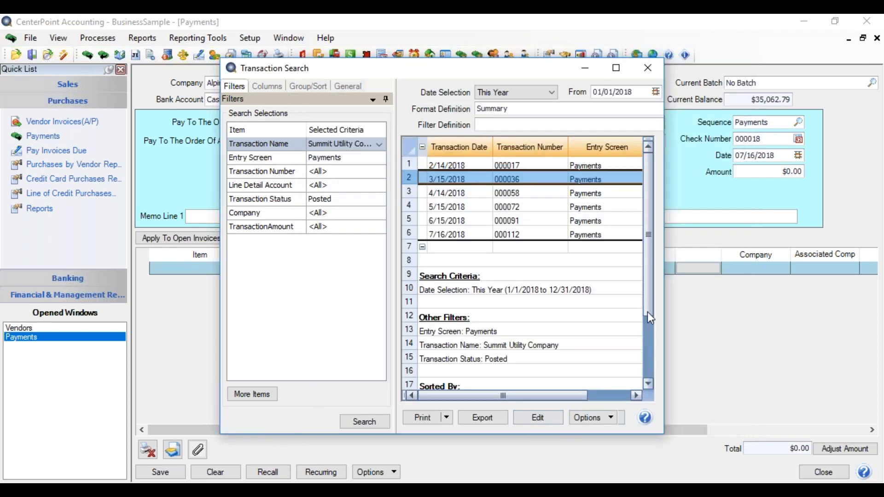
{"action": "left_click", "coordinate": [647, 68]}
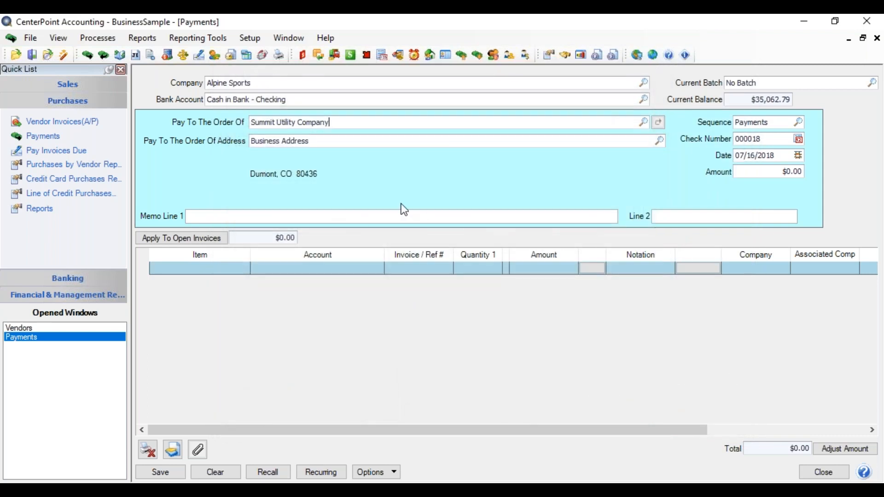
{"action": "left_click", "coordinate": [317, 267]}
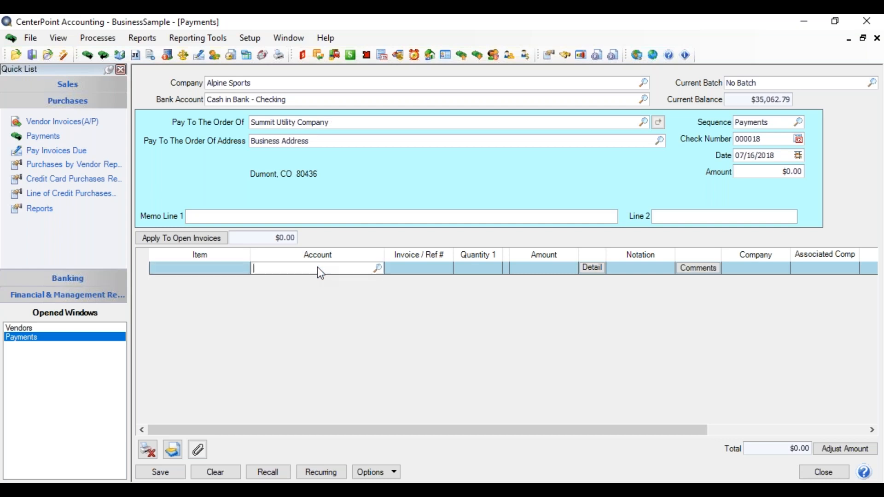
{"action": "right_click", "coordinate": [316, 267]}
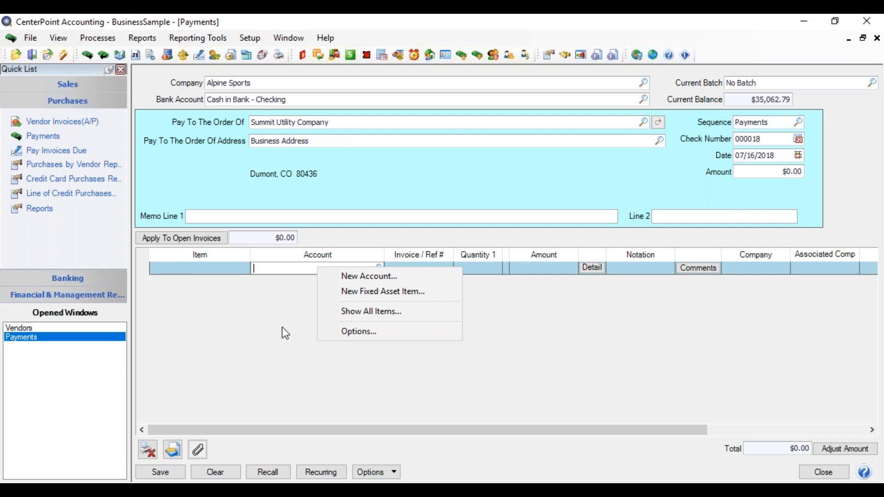
{"action": "left_click", "coordinate": [293, 311]}
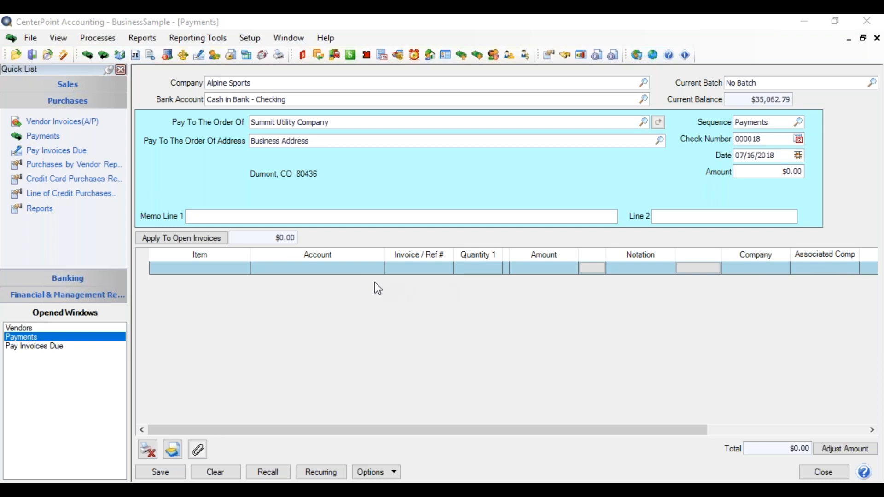
Review which columns can be displayed in the payment's line item grid, and accept the column settings.
{"action": "right_click", "coordinate": [346, 270]}
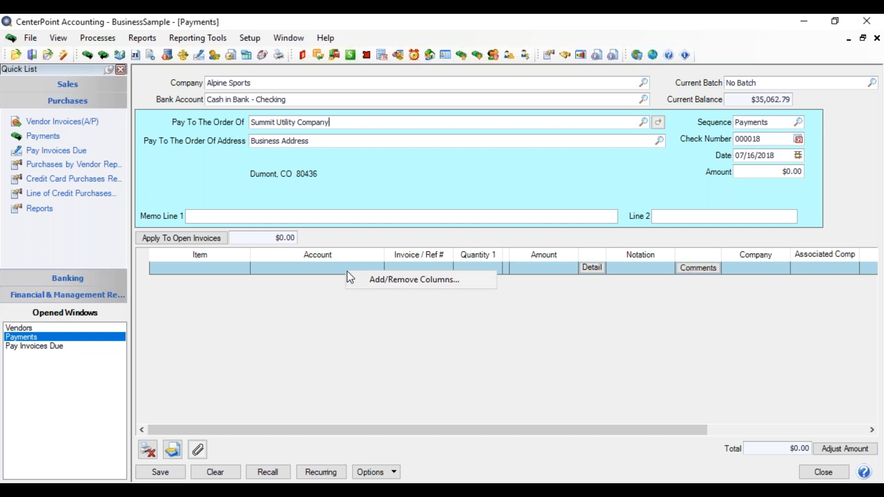
{"action": "left_click", "coordinate": [371, 282]}
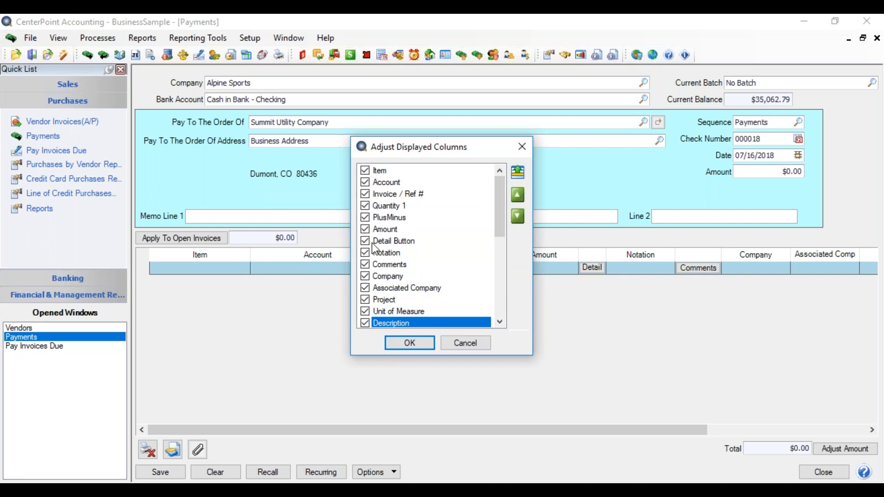
{"action": "left_click_drag", "start_coordinate": [498, 216], "coordinate": [500, 269]}
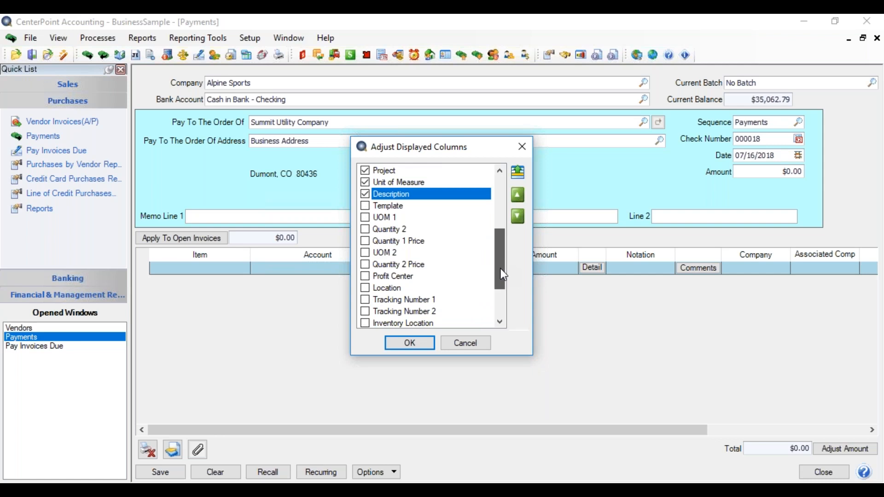
{"action": "left_click_drag", "start_coordinate": [501, 269], "coordinate": [502, 257]}
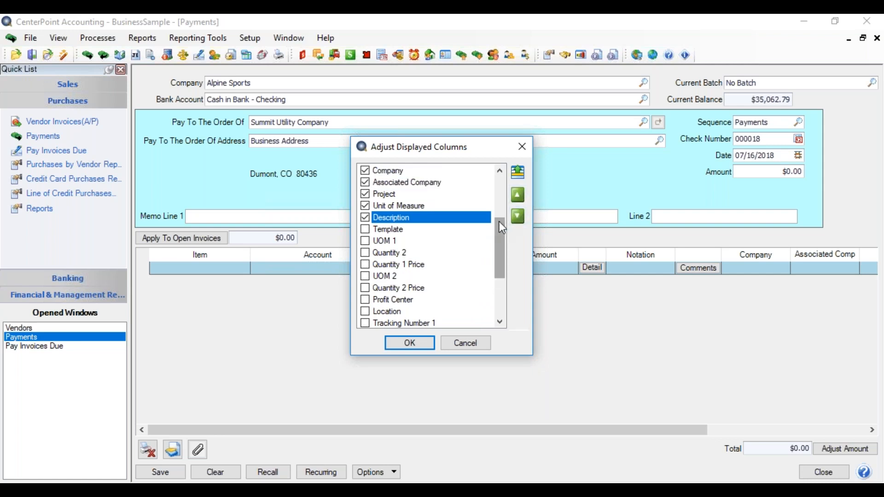
{"action": "left_click_drag", "start_coordinate": [501, 234], "coordinate": [501, 191]}
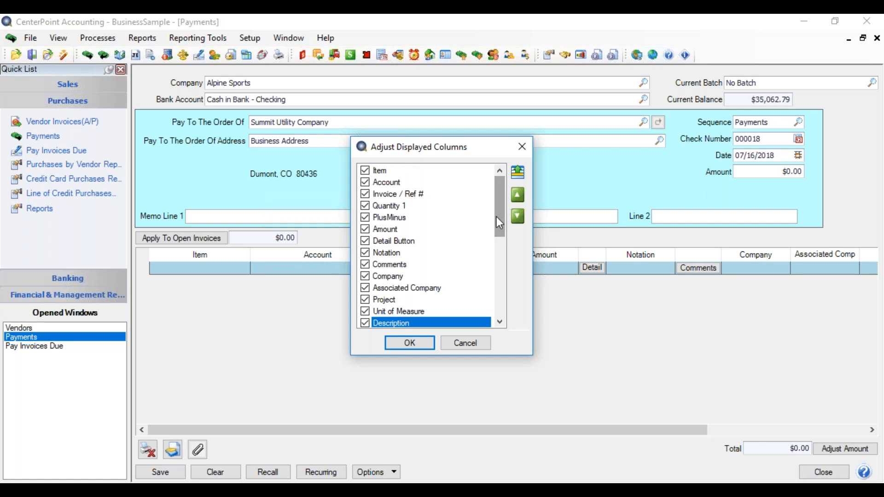
{"action": "left_click", "coordinate": [421, 348]}
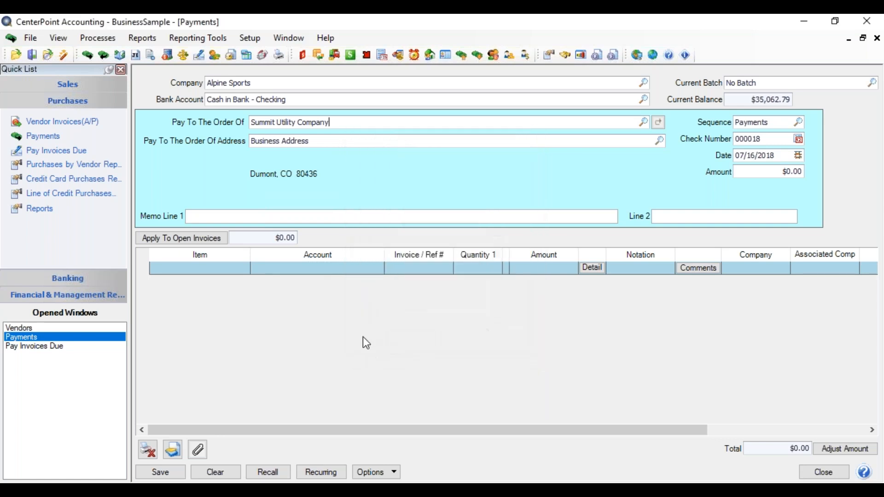